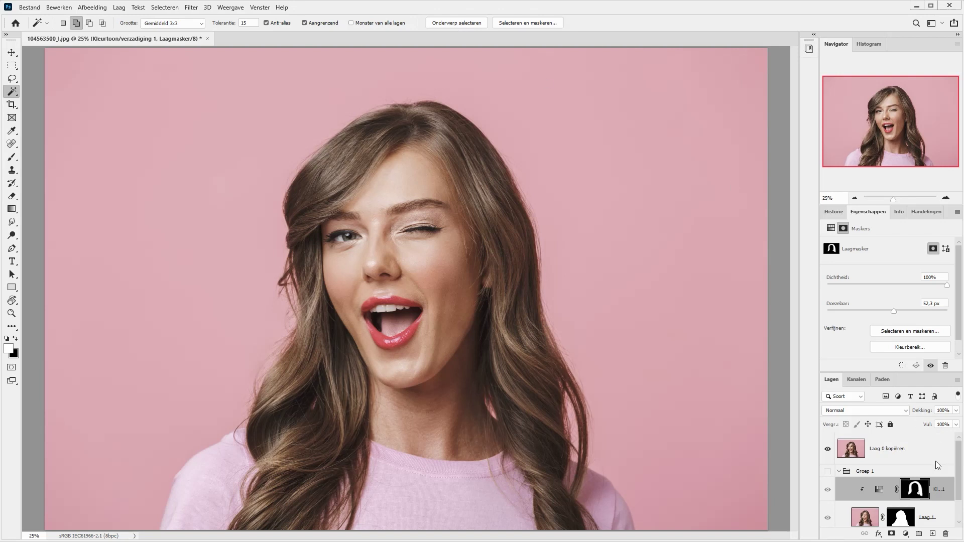
# - Make the copied portrait layer Laag 0 kopiëren the active layer
pyautogui.click(919, 456)
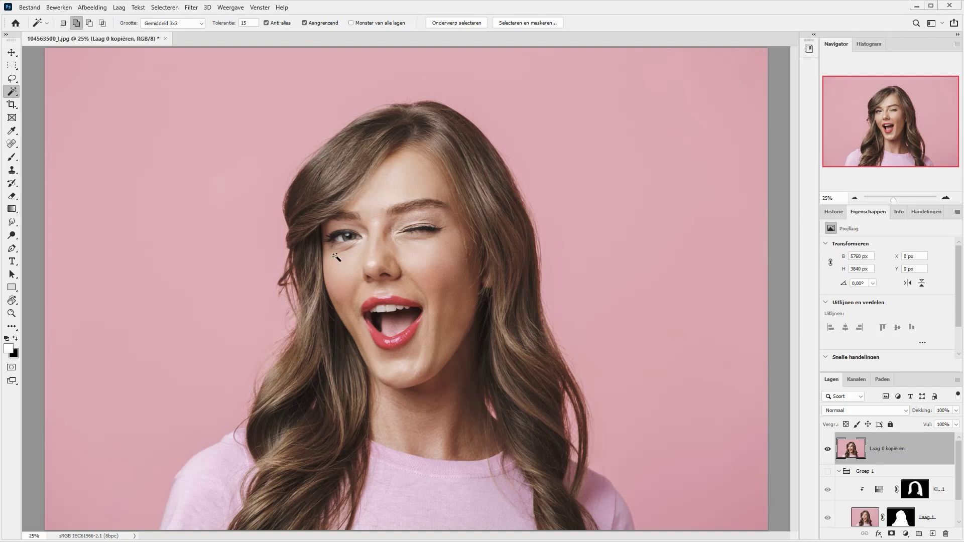
# - Select the woman with Onderwerp selecteren and mask the pink backdrop off Laag 0 kopiëren
pyautogui.click(456, 23)
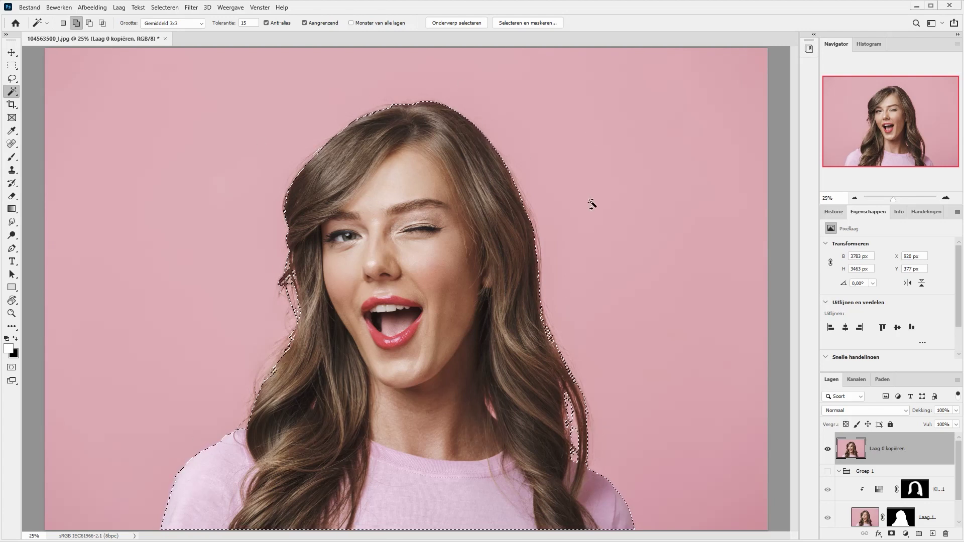
pyautogui.click(892, 534)
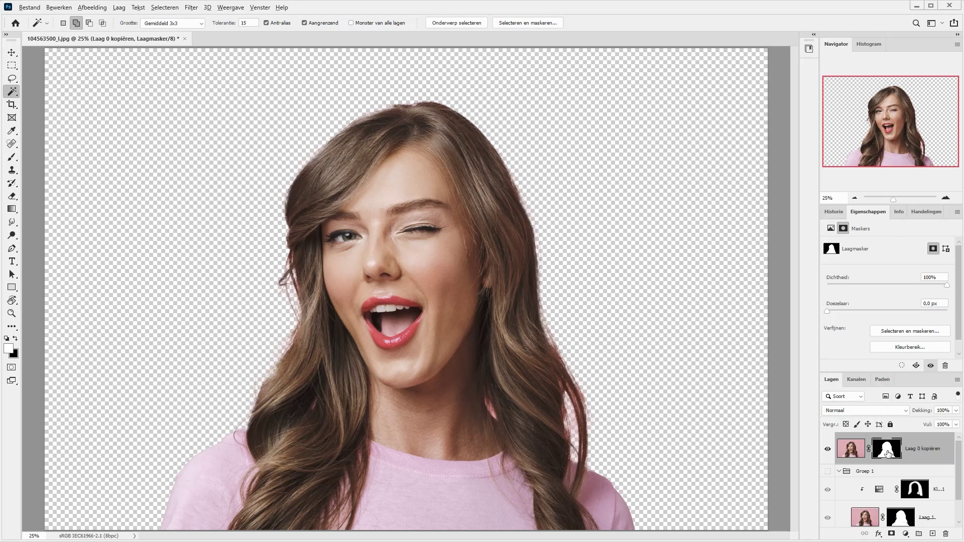
pyautogui.keyDown('alt'); pyautogui.click(887, 453); pyautogui.keyUp('alt')
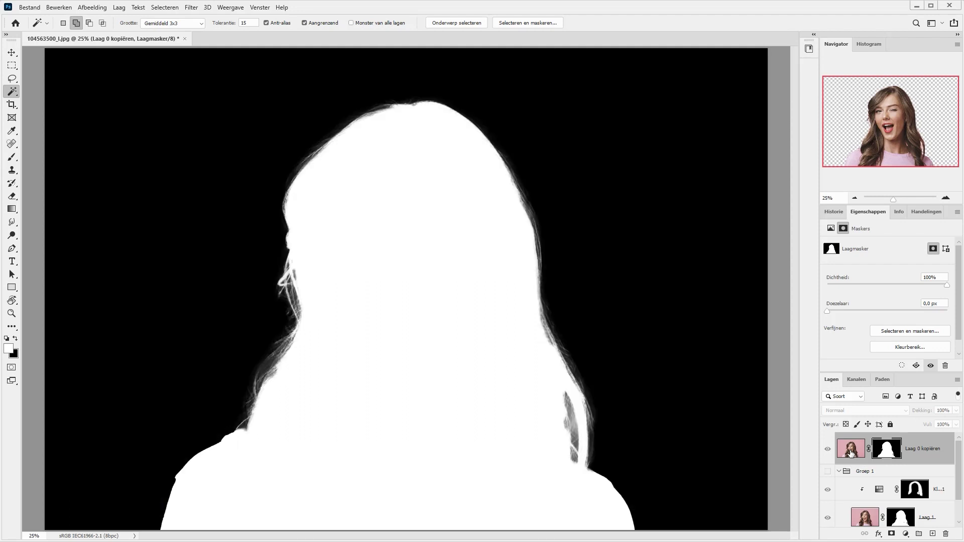
pyautogui.click(850, 453)
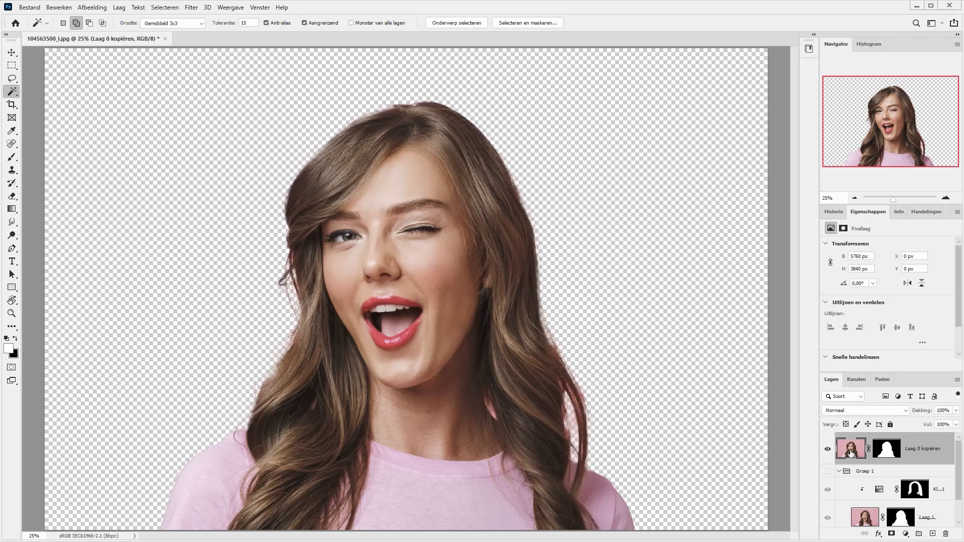
pyautogui.click(828, 472)
# - Hide the top portrait layer and switch Patroonvulling 1 to the third Water pattern
pyautogui.click(827, 450)
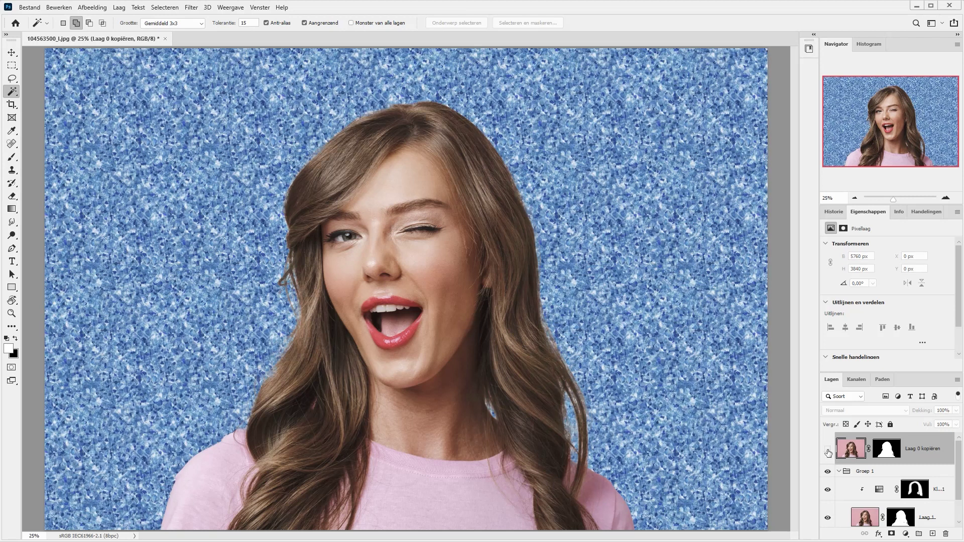
pyautogui.scroll(-1, 865, 507)
pyautogui.doubleClick(864, 515)
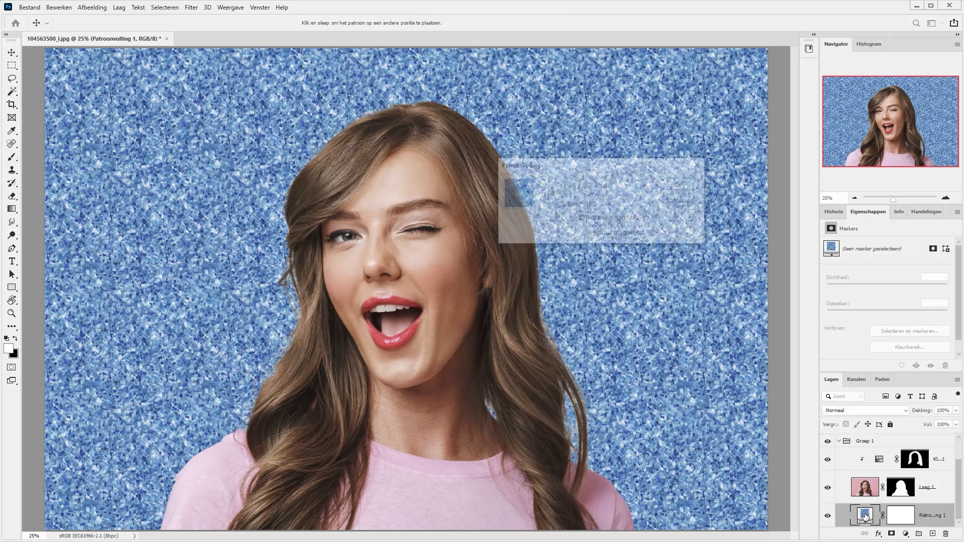
pyautogui.click(536, 193)
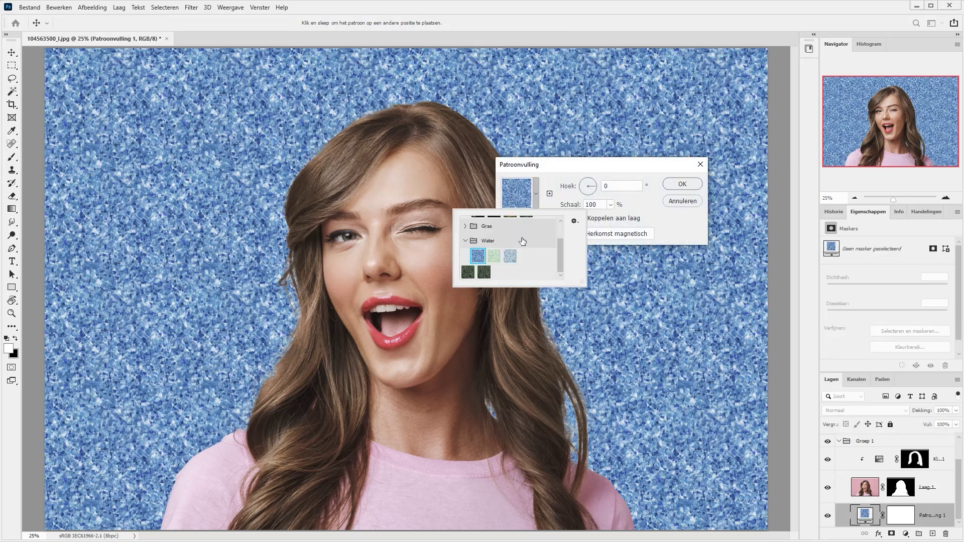
pyautogui.click(511, 254)
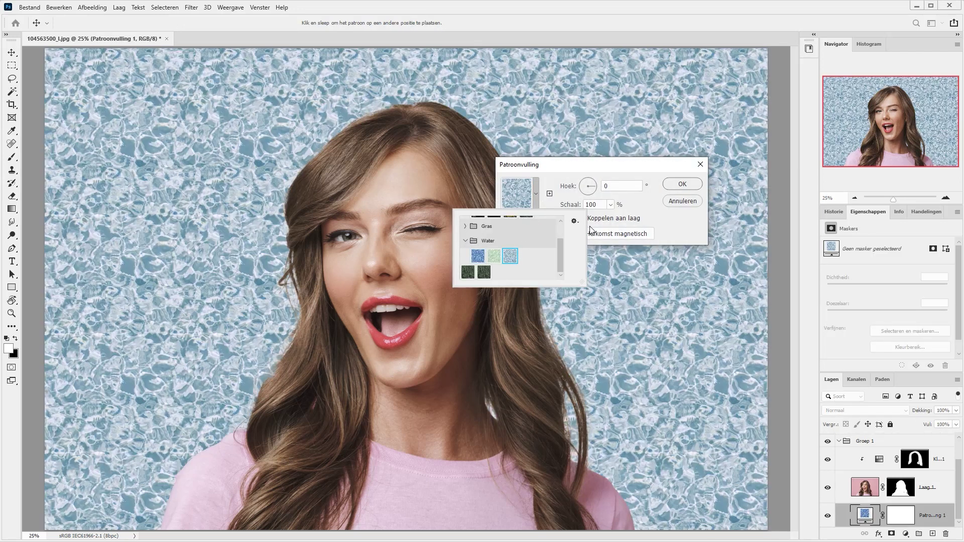
pyautogui.click(672, 185)
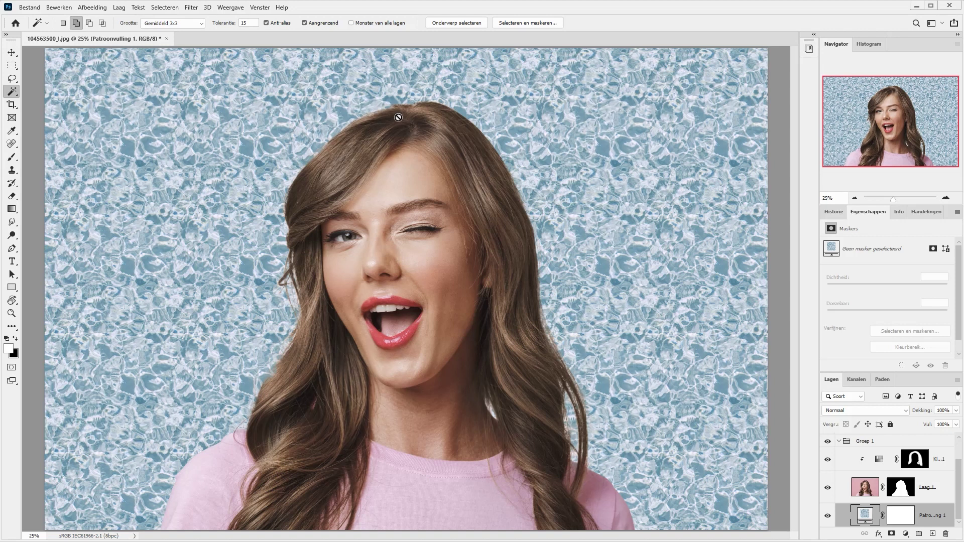
# - Drag the three windmill CR2 files from the ACR 2020 folder into Camera Raw
pyautogui.hotkey('alt', 'Tab')
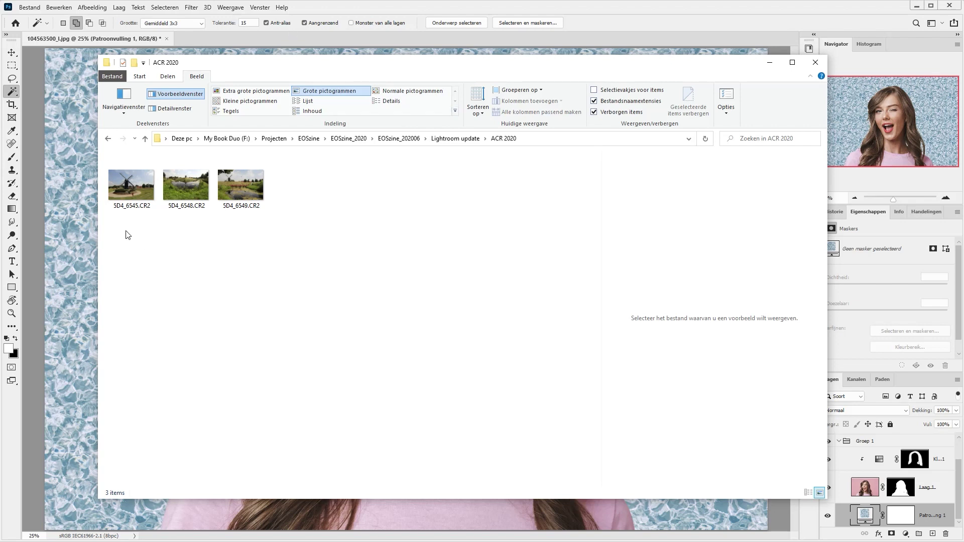
pyautogui.moveTo(128, 236); pyautogui.dragTo(240, 180)
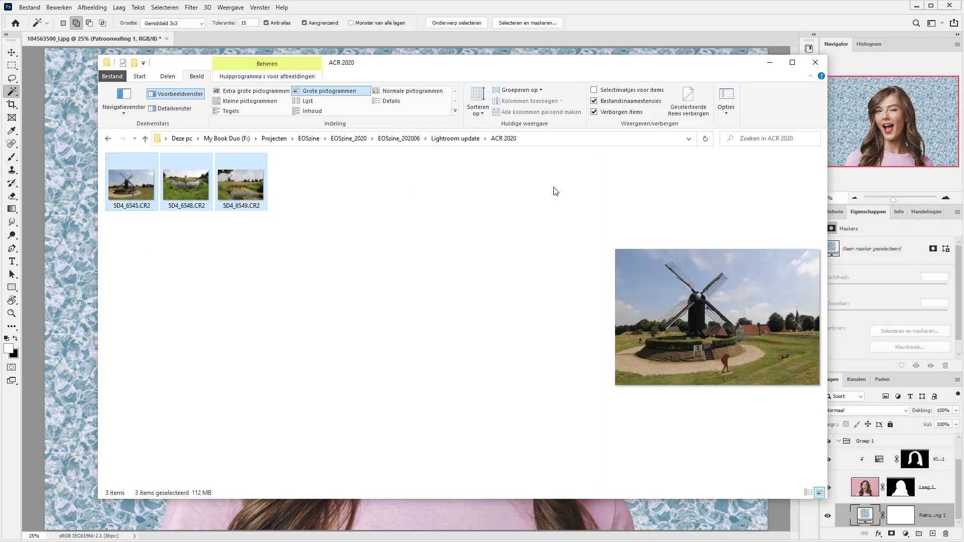
pyautogui.moveTo(208, 186); pyautogui.dragTo(643, 32)
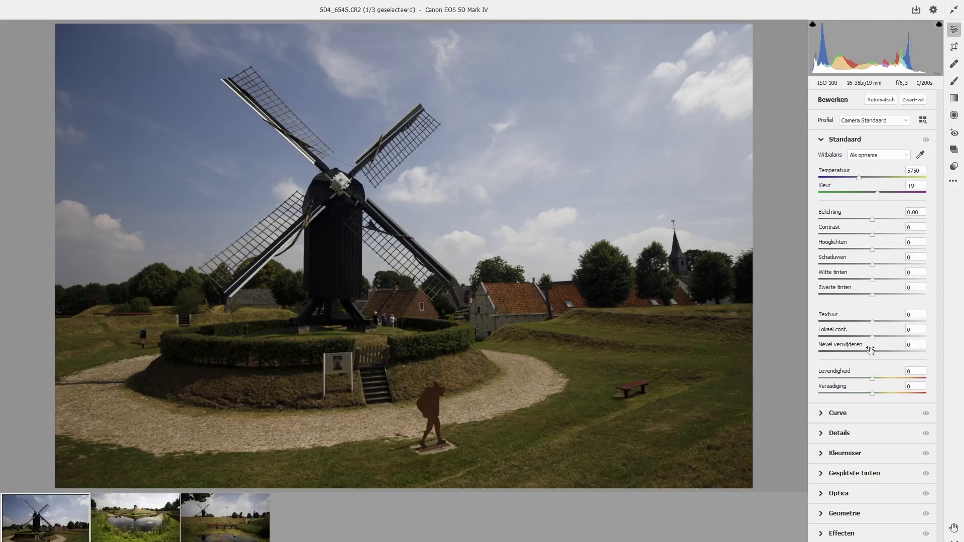
# - Take Camera Raw out of full-screen and stretch its window across the screen width
pyautogui.click(954, 10)
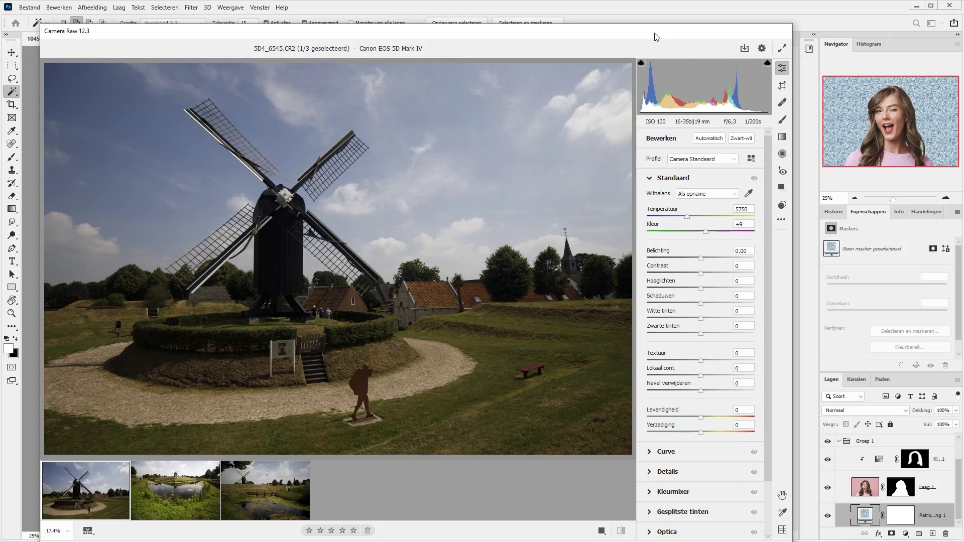
pyautogui.moveTo(653, 41); pyautogui.dragTo(622, 15)
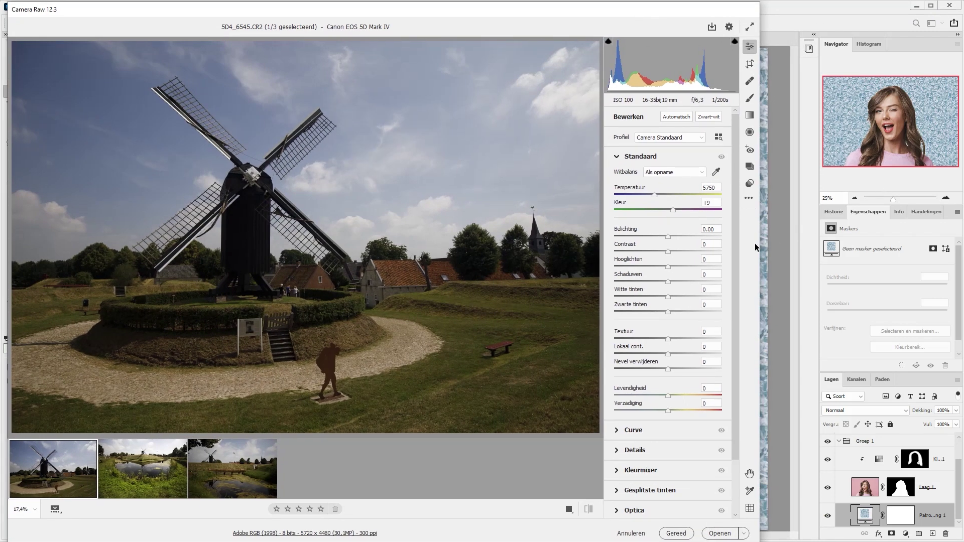
pyautogui.moveTo(758, 243); pyautogui.dragTo(953, 226)
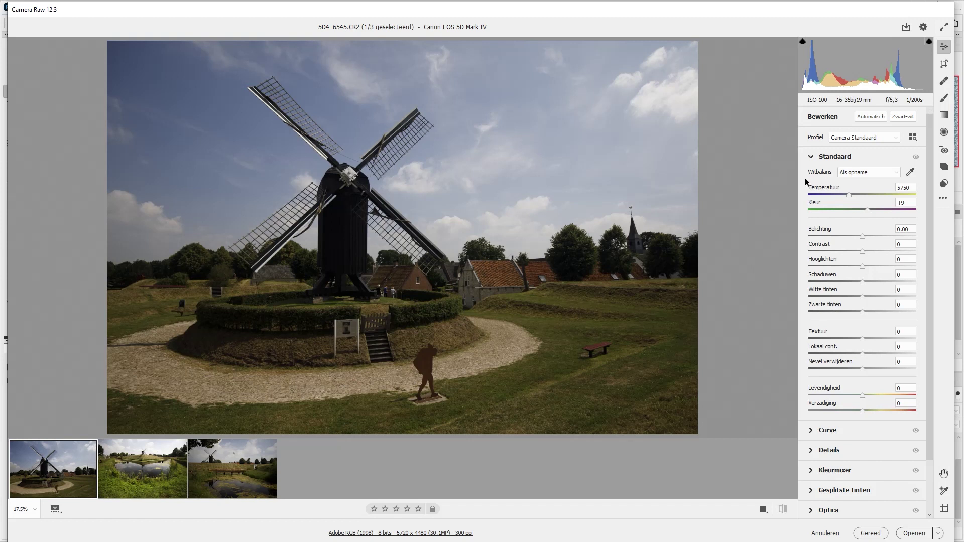
# - Collapse the Standaard group and select all three windmill thumbnails in the filmstrip
pyautogui.click(809, 157)
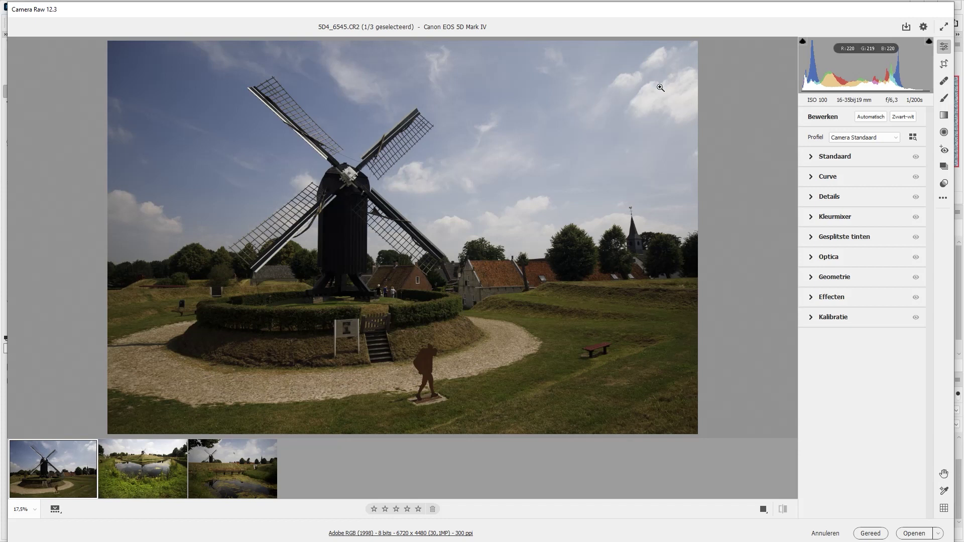
pyautogui.moveTo(233, 468)
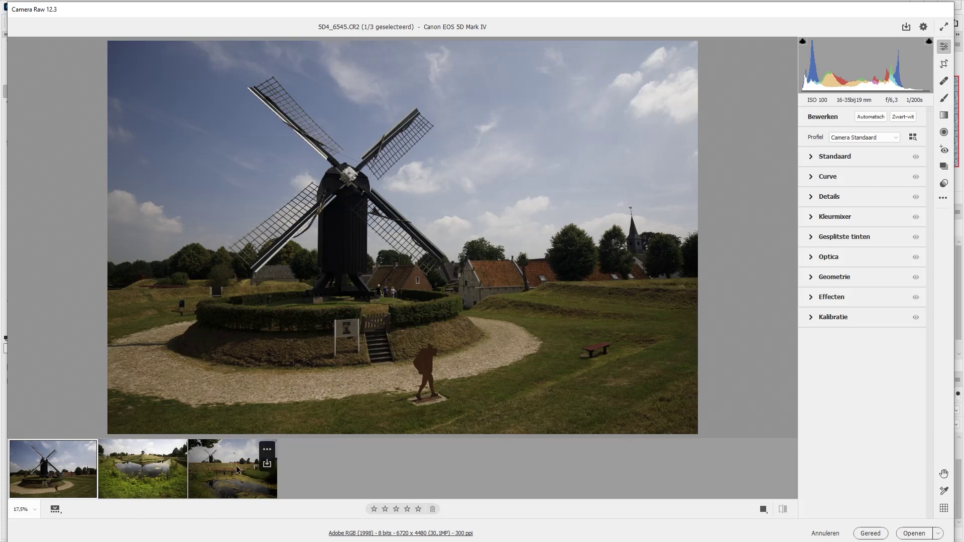
pyautogui.click(55, 509)
pyautogui.click(55, 509)
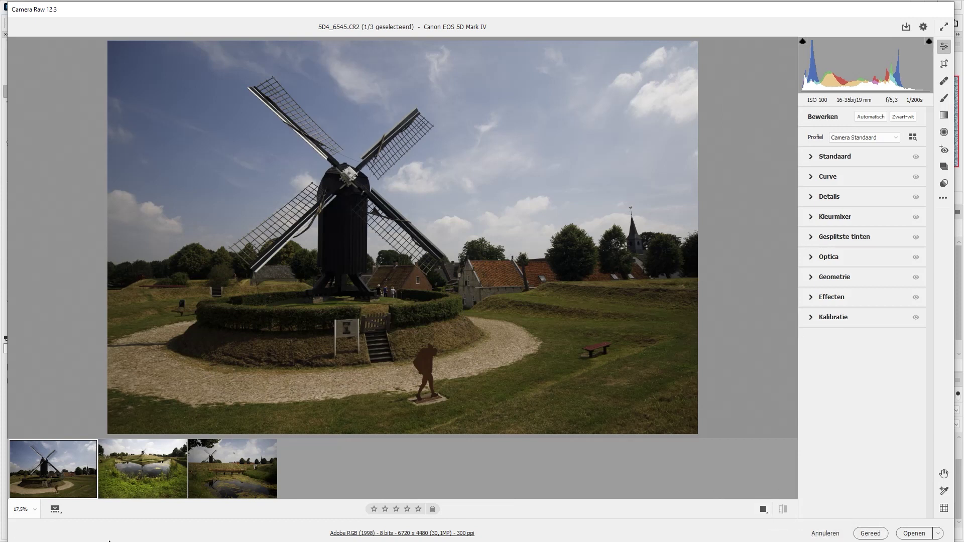
pyautogui.keyDown('shift'); pyautogui.click(243, 476); pyautogui.keyUp('shift')
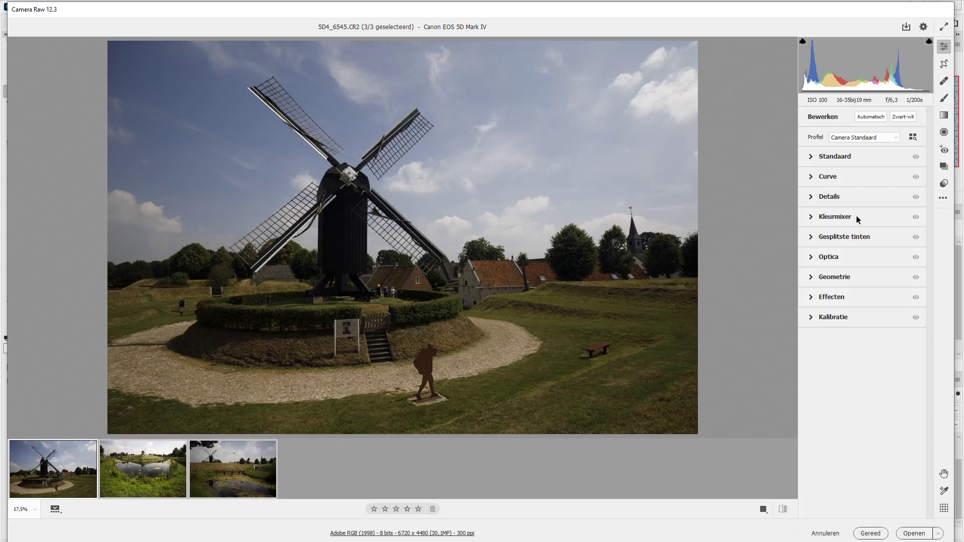
# - In Standaard, set Belichting +1.05, Schaduwen +77 and Nevel verwijderen +22
pyautogui.click(813, 159)
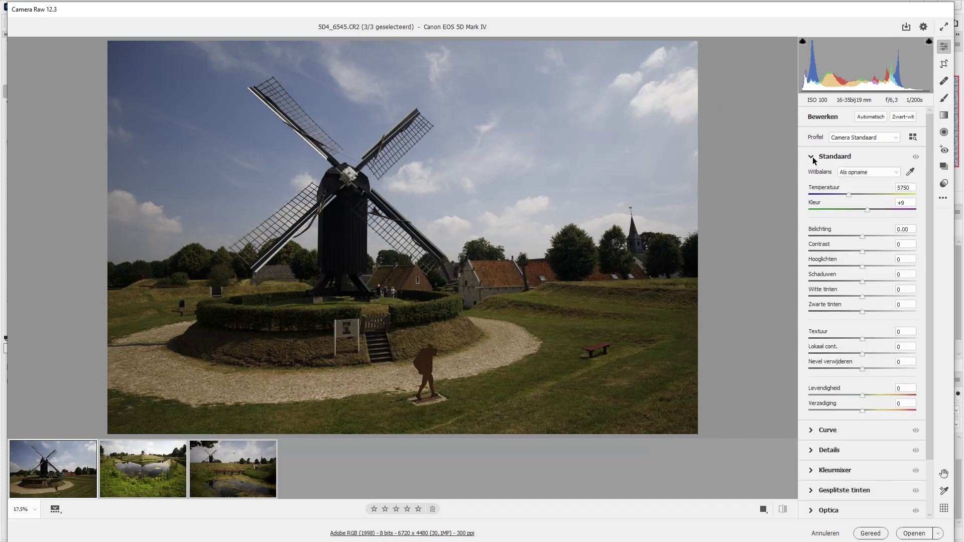
pyautogui.moveTo(863, 236); pyautogui.dragTo(874, 236)
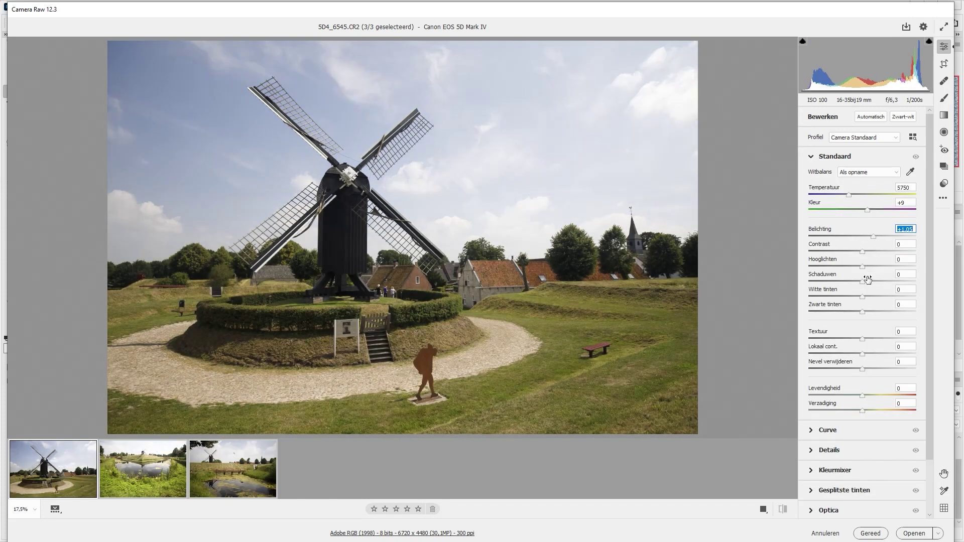
pyautogui.moveTo(862, 280); pyautogui.dragTo(903, 281)
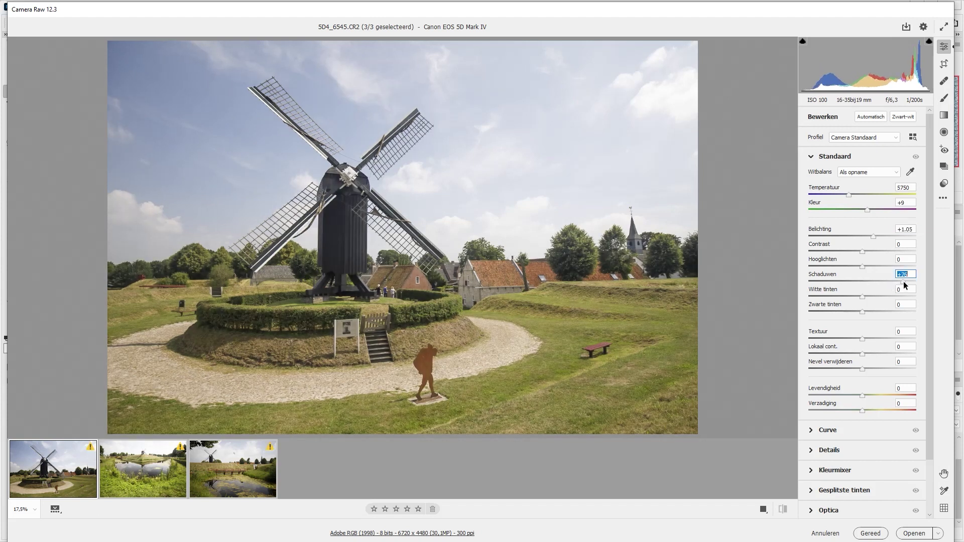
pyautogui.moveTo(862, 369)
pyautogui.mouseDown()
pyautogui.moveTo(875, 369)
pyautogui.moveTo(870, 396)
pyautogui.mouseUp()
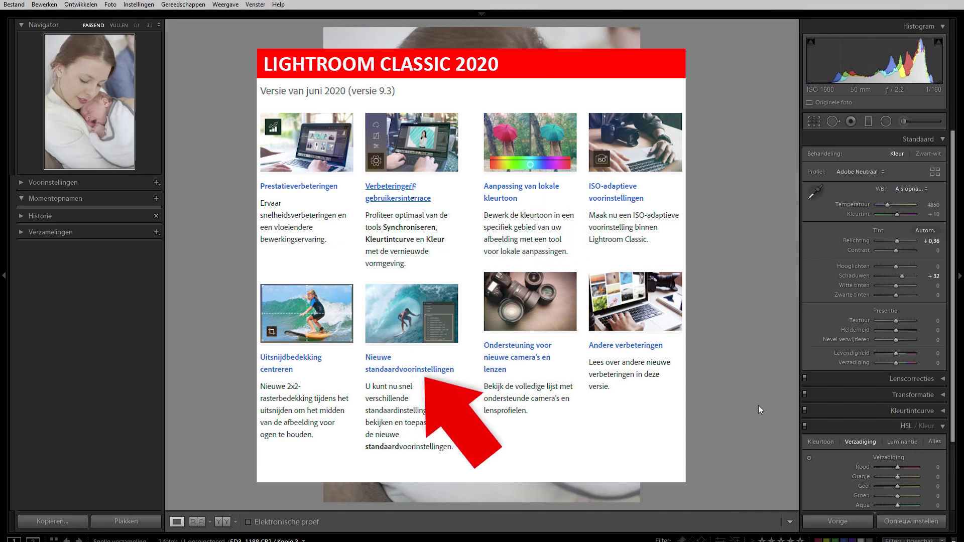
# - Dismiss the What's New screen and set the crop tool to a 1 x 1 ratio
pyautogui.click(758, 409)
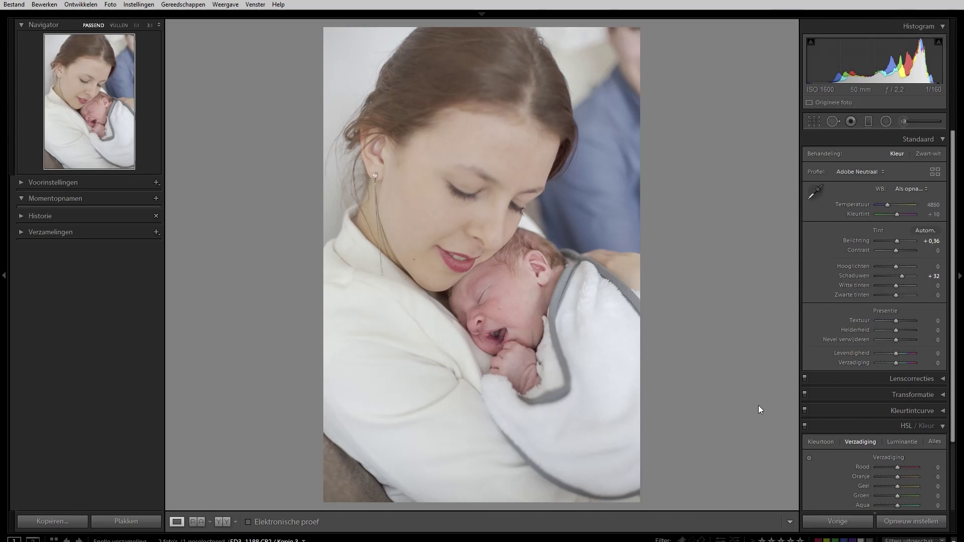
pyautogui.press('r')
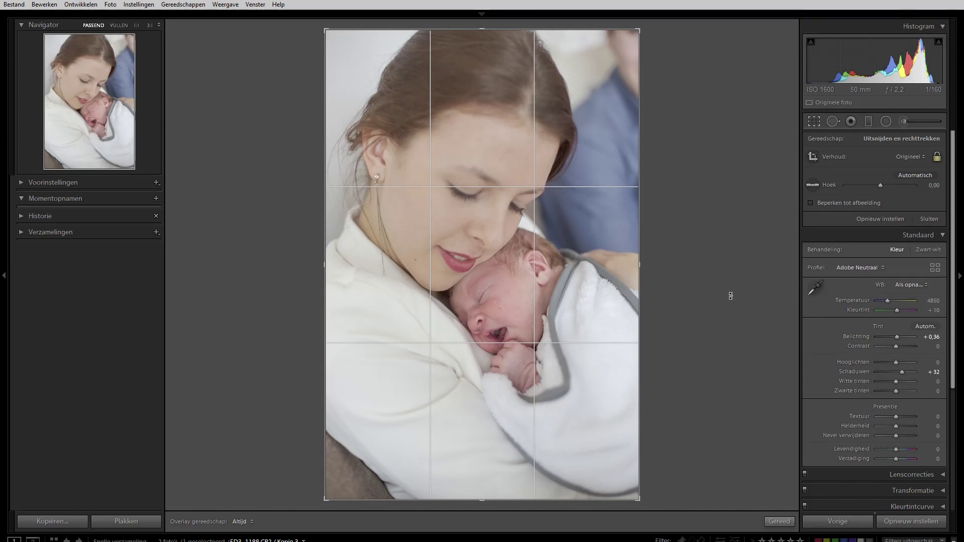
pyautogui.click(914, 157)
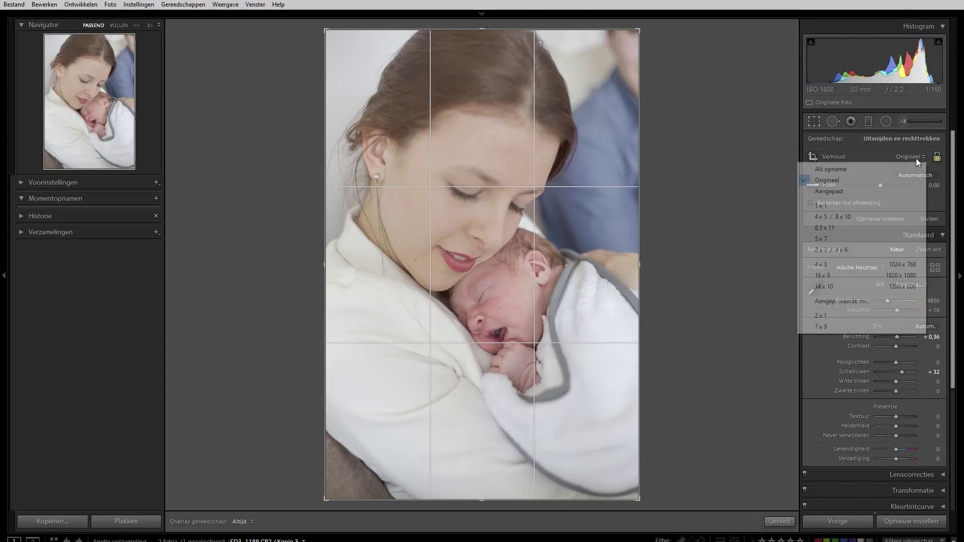
pyautogui.click(832, 209)
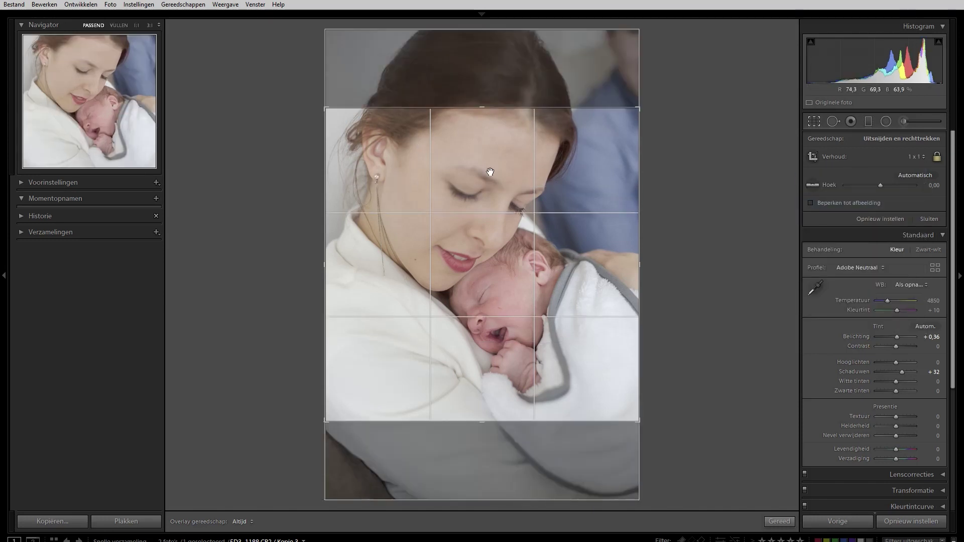
# - Position both faces in the square crop, tighten its corners and apply it
pyautogui.moveTo(501, 151); pyautogui.dragTo(513, 162)
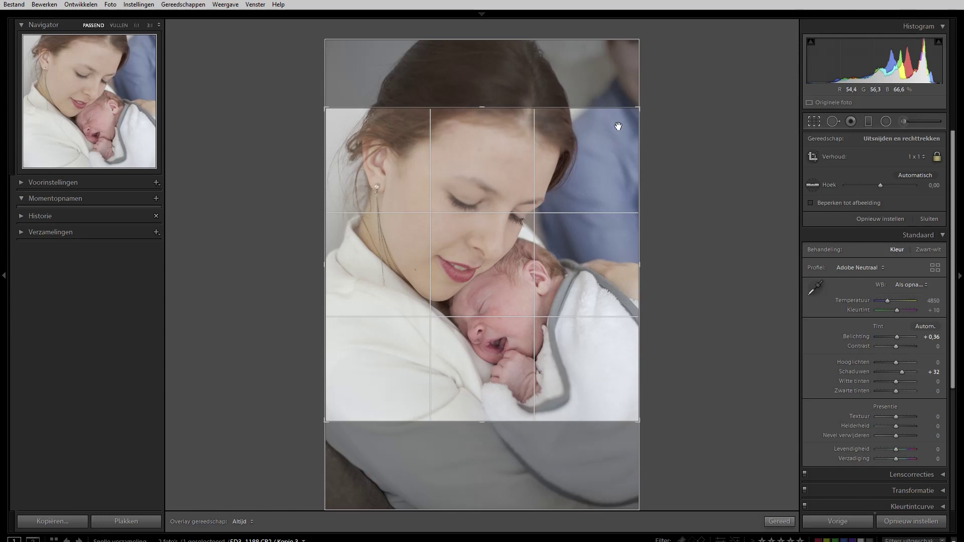
pyautogui.moveTo(509, 169); pyautogui.dragTo(508, 172)
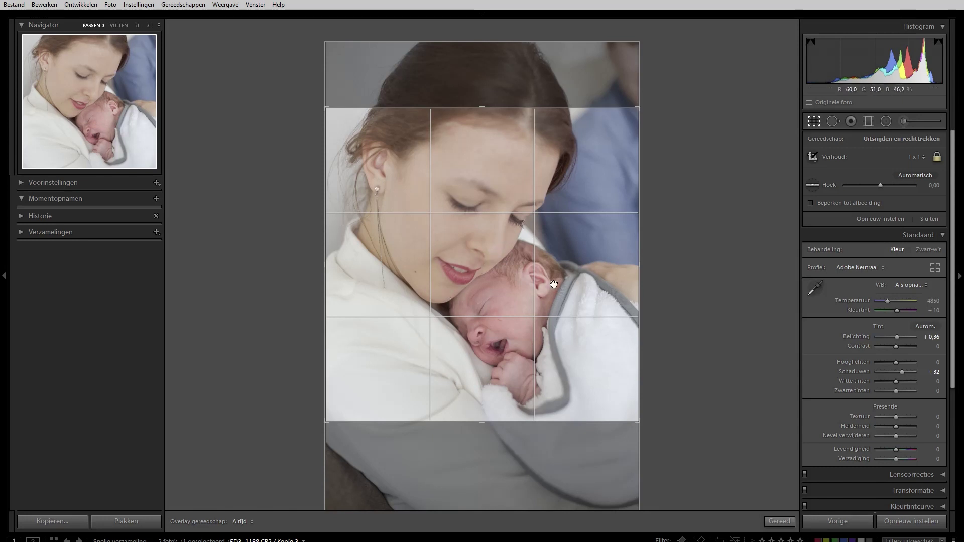
pyautogui.press('o')
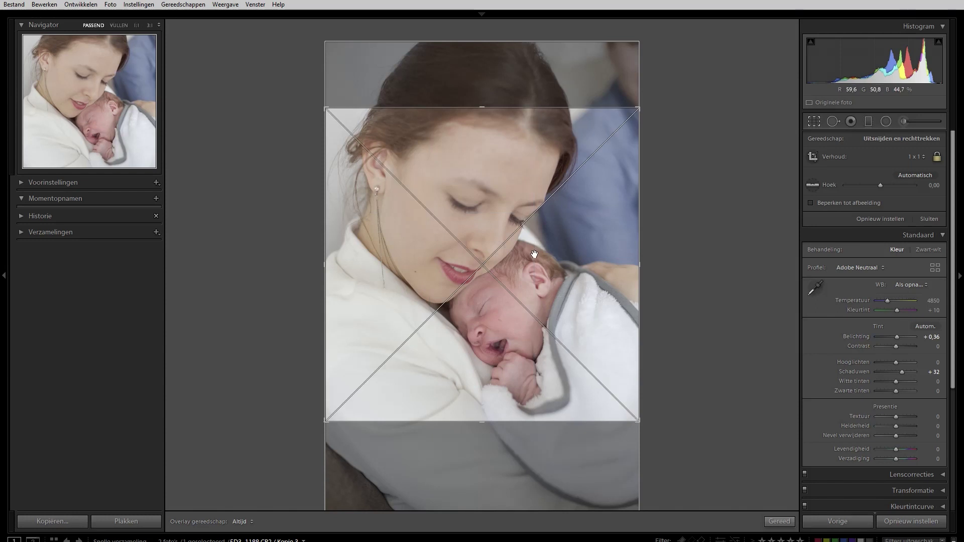
pyautogui.moveTo(534, 254); pyautogui.dragTo(535, 257)
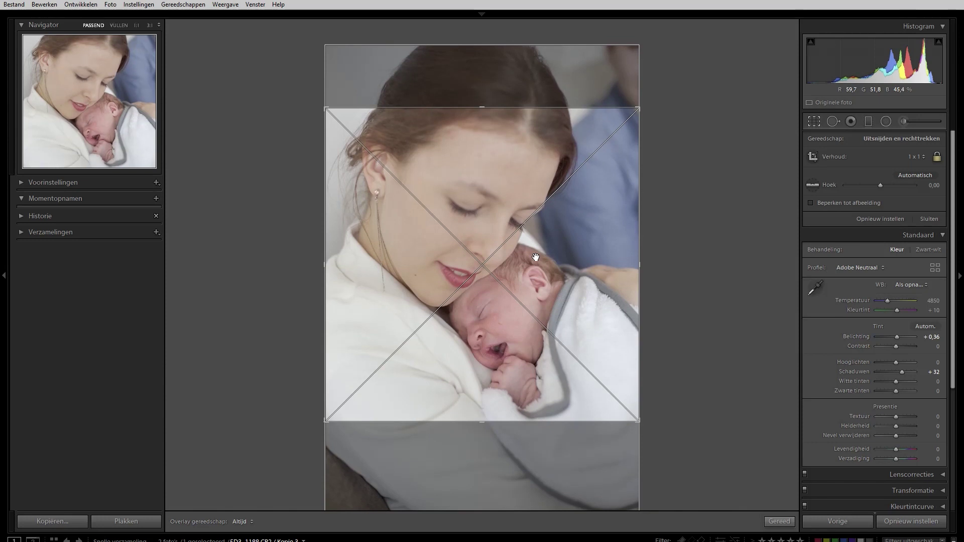
pyautogui.press('o')
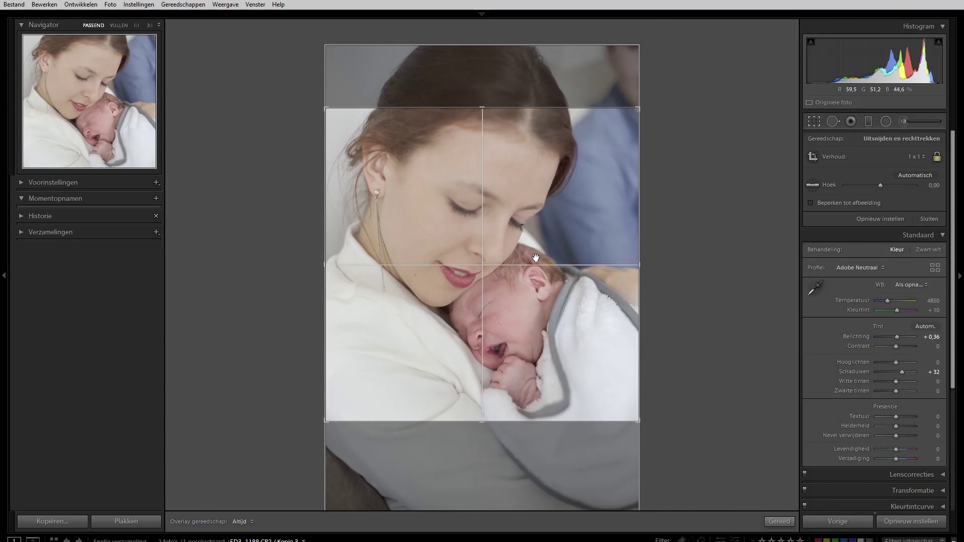
pyautogui.press('o')
pyautogui.press('o')
pyautogui.press('o')
pyautogui.press('o')
pyautogui.press('o')
pyautogui.press('o')
pyautogui.press('o')
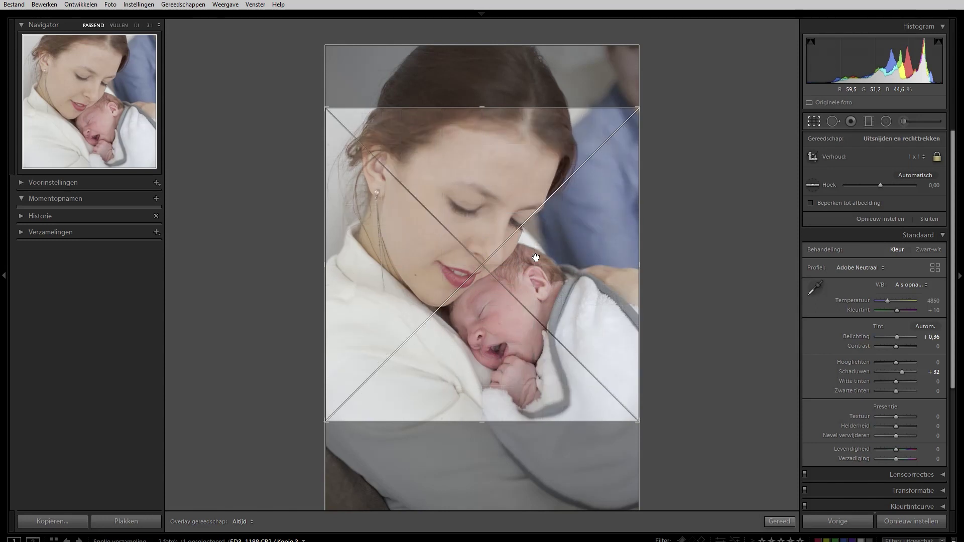
pyautogui.moveTo(535, 257); pyautogui.dragTo(538, 260)
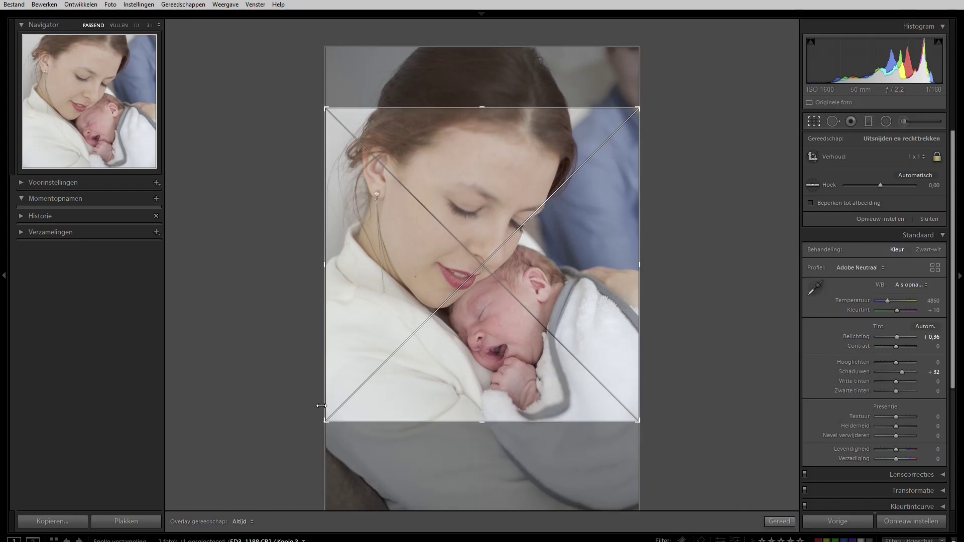
pyautogui.moveTo(328, 416); pyautogui.dragTo(335, 409)
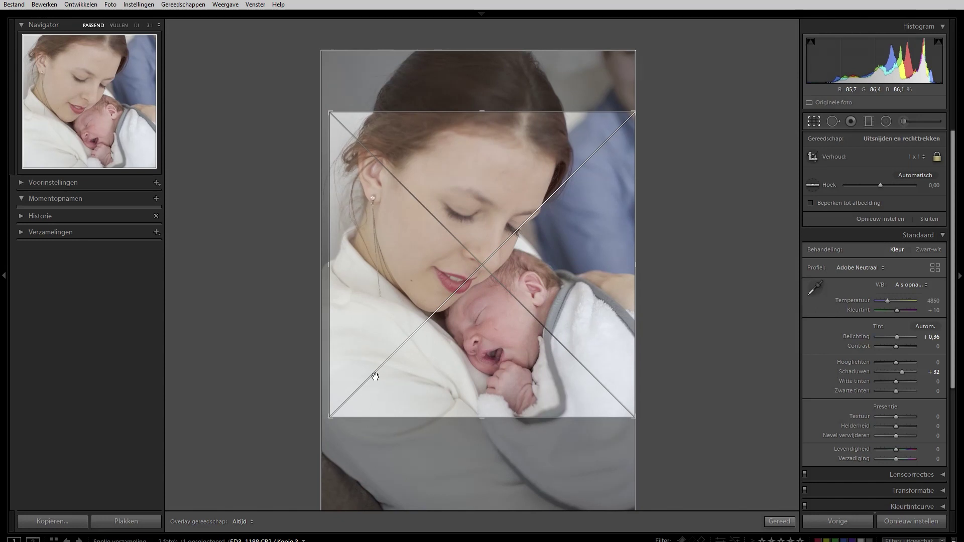
pyautogui.moveTo(332, 114); pyautogui.dragTo(336, 119)
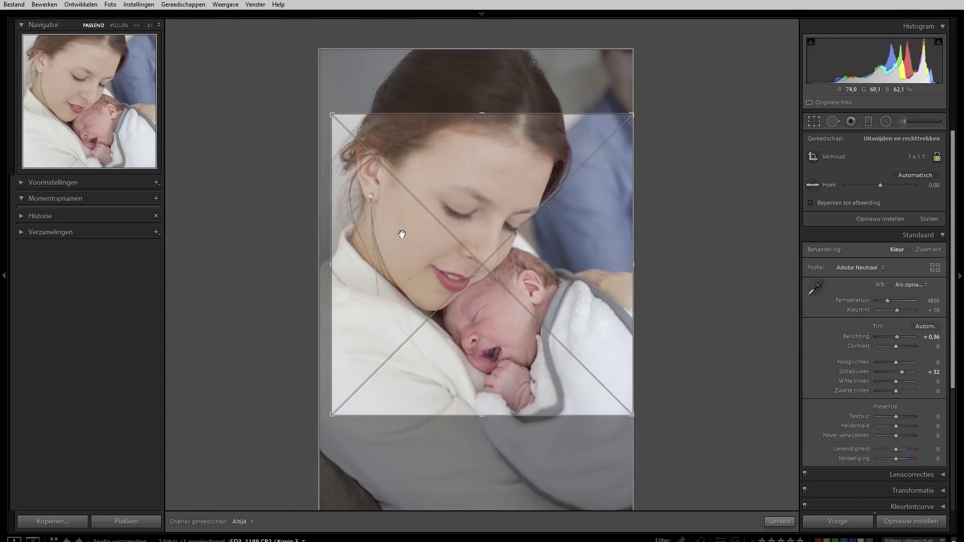
pyautogui.press('Return')
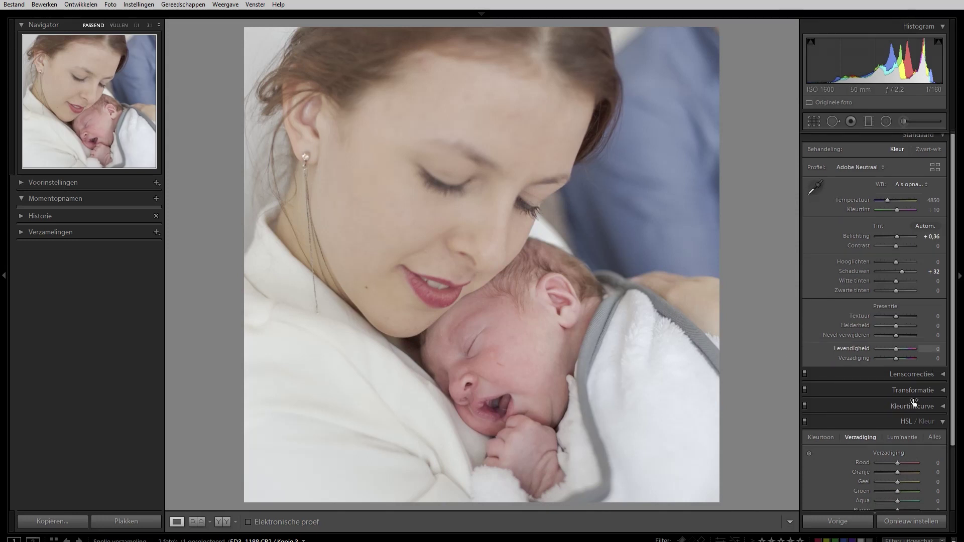
# - Test and reset the HSL Oranje and Rood hue sliders to zero, then open the Adjustment Brush
pyautogui.scroll(-1, 891, 394)
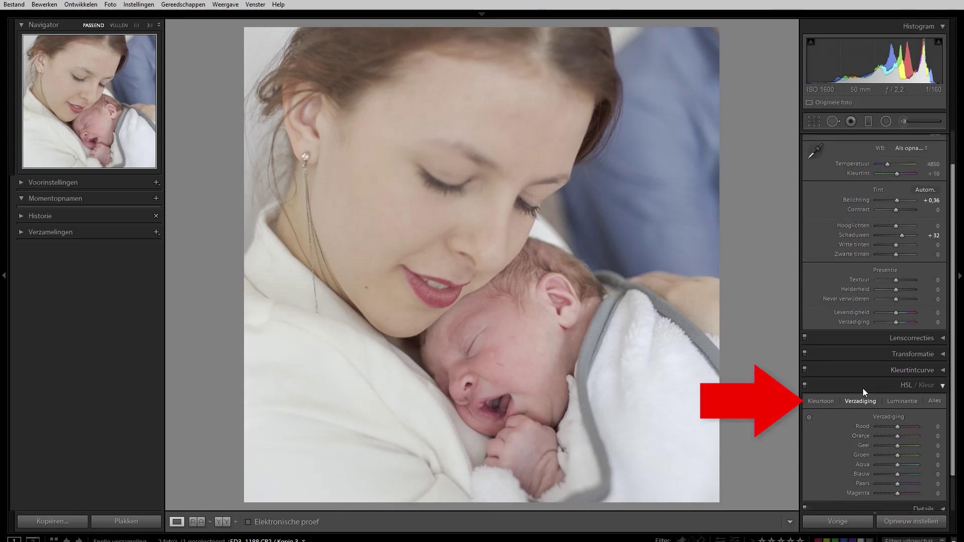
pyautogui.click(826, 402)
pyautogui.moveTo(896, 436); pyautogui.dragTo(887, 431)
pyautogui.doubleClick(887, 433)
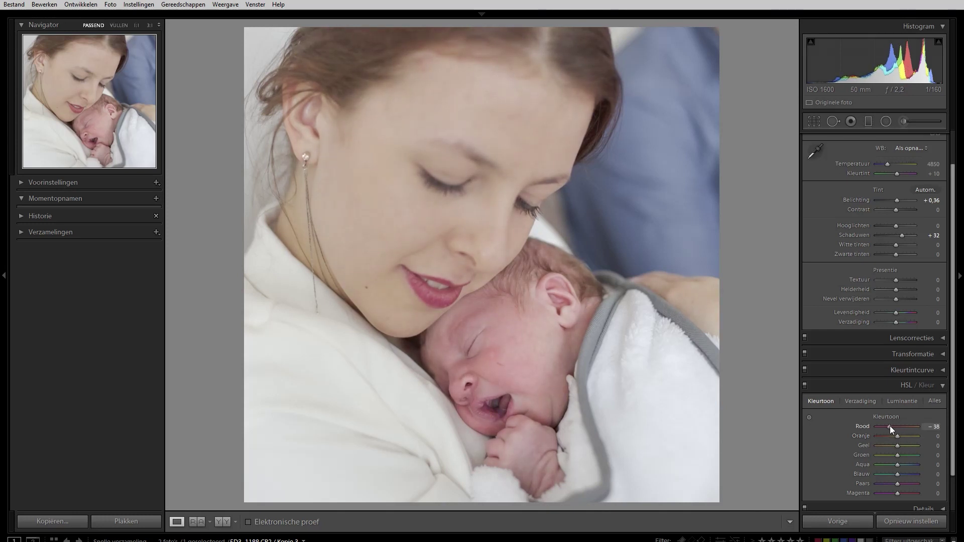
pyautogui.moveTo(889, 426); pyautogui.dragTo(908, 426)
pyautogui.doubleClick(908, 425)
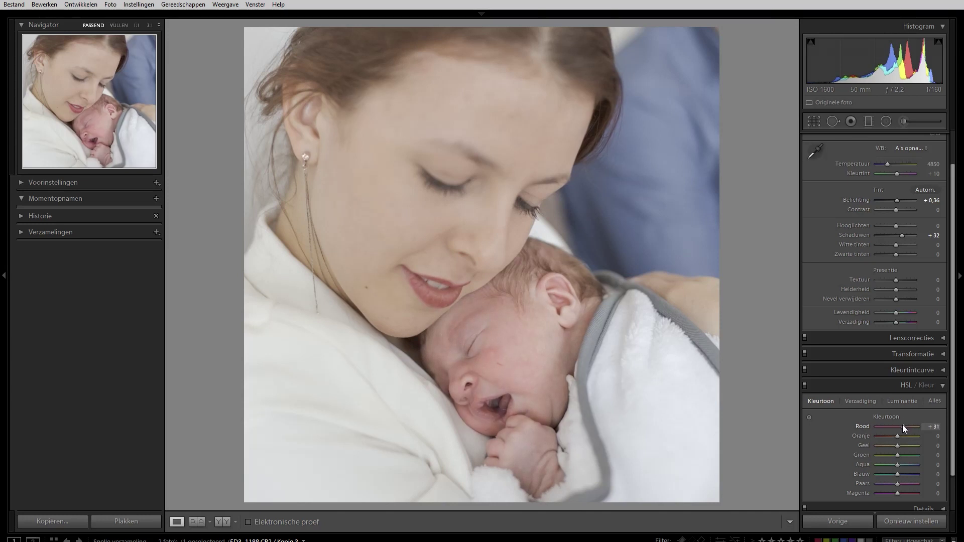
pyautogui.doubleClick(902, 425)
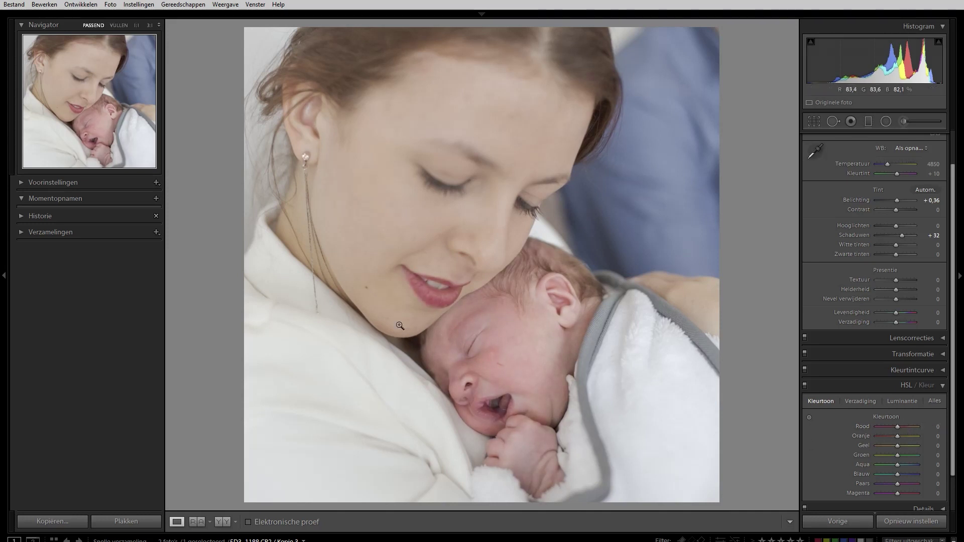
pyautogui.click(902, 121)
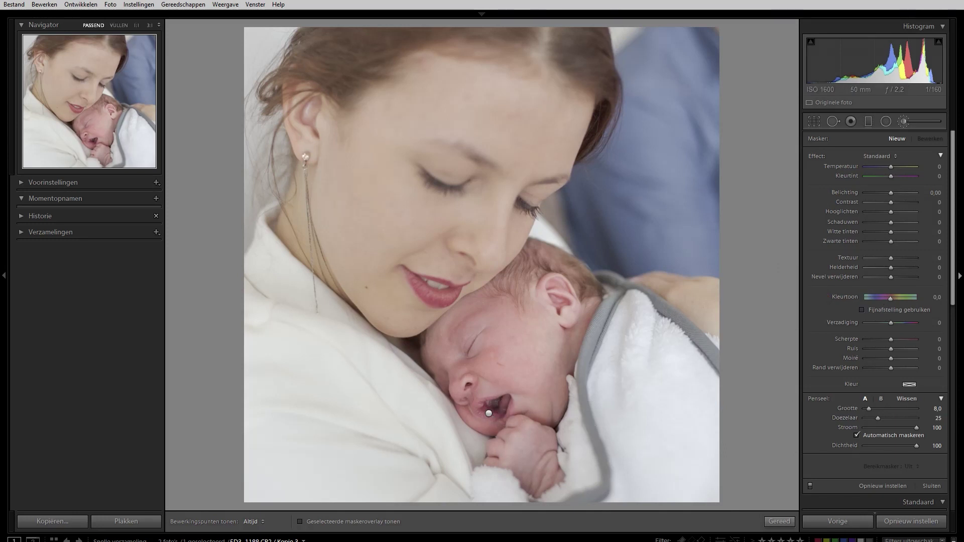
# - Select the baby's existing brush pin and hide the red mask overlay
pyautogui.click(904, 123)
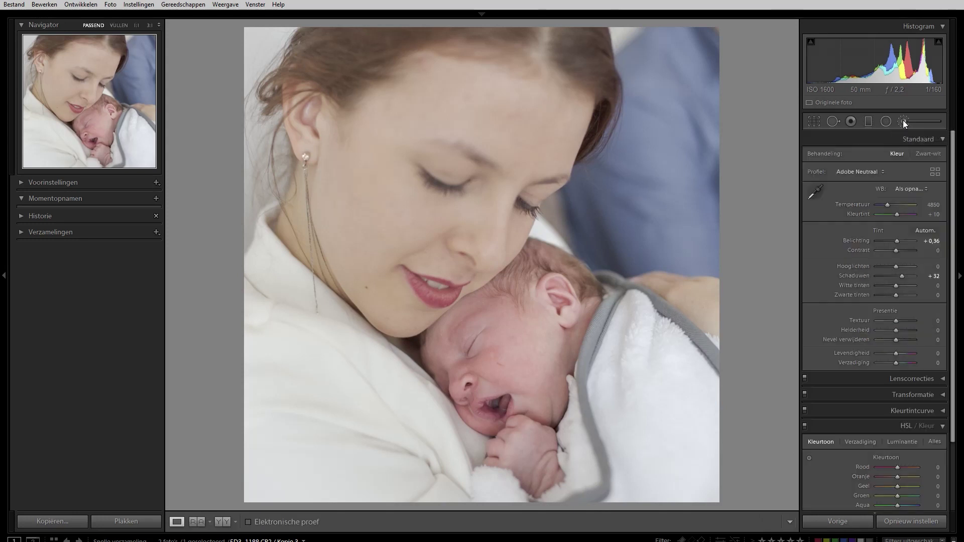
pyautogui.click(904, 123)
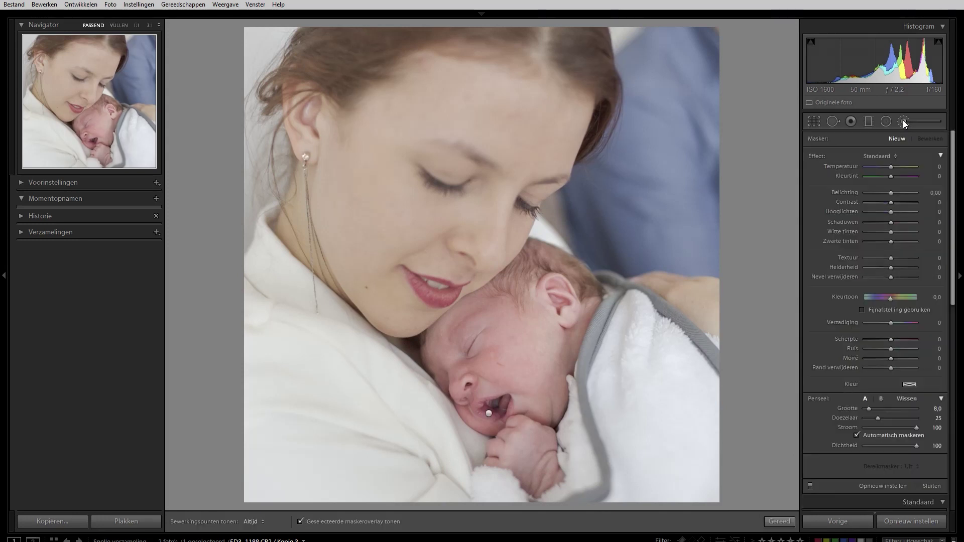
pyautogui.click(488, 412)
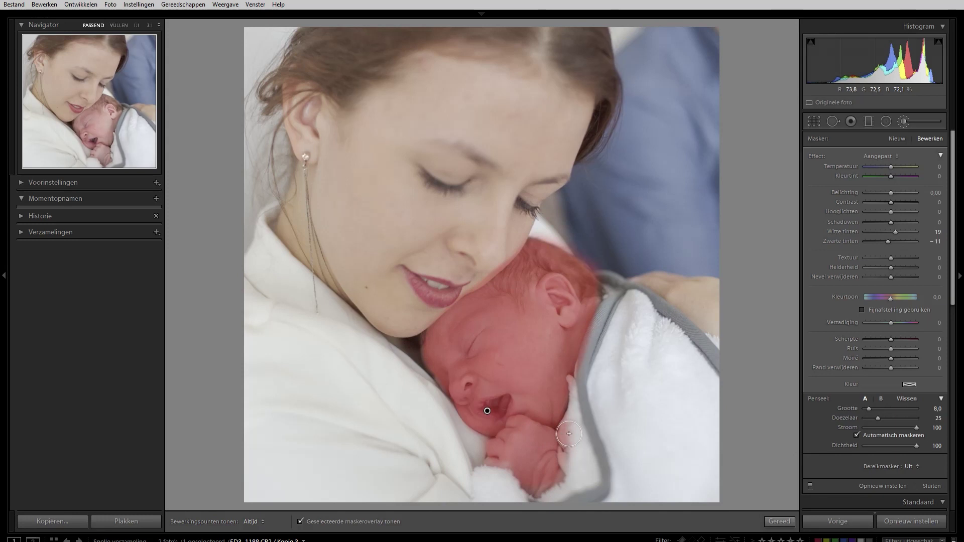
pyautogui.press('o')
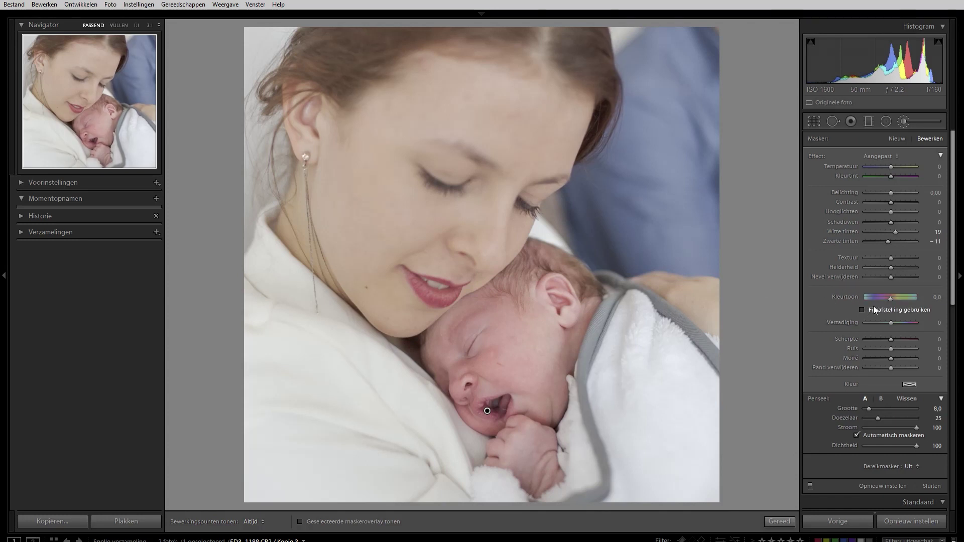
# - With Fijnafstelling gebruiken on, set brush hue 14,0 and blacks −17, then compare on/off
pyautogui.moveTo(889, 299); pyautogui.dragTo(885, 303)
pyautogui.doubleClick(886, 299)
pyautogui.click(863, 311)
pyautogui.moveTo(890, 298); pyautogui.dragTo(914, 296)
pyautogui.moveTo(890, 239); pyautogui.dragTo(902, 231)
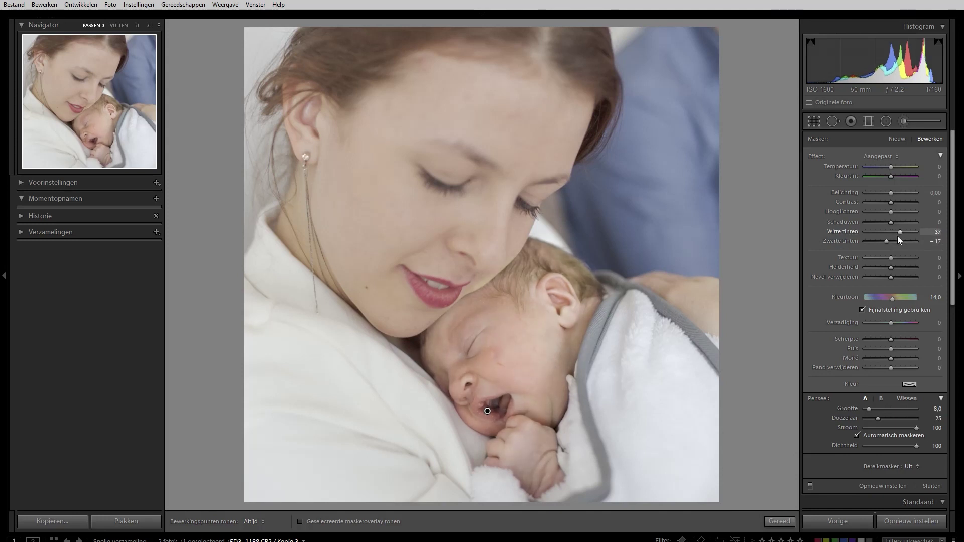
pyautogui.click(809, 486)
pyautogui.click(809, 485)
# - Open the poppy field photo and delete one of the large poppy's brush pins
pyautogui.press('Right')
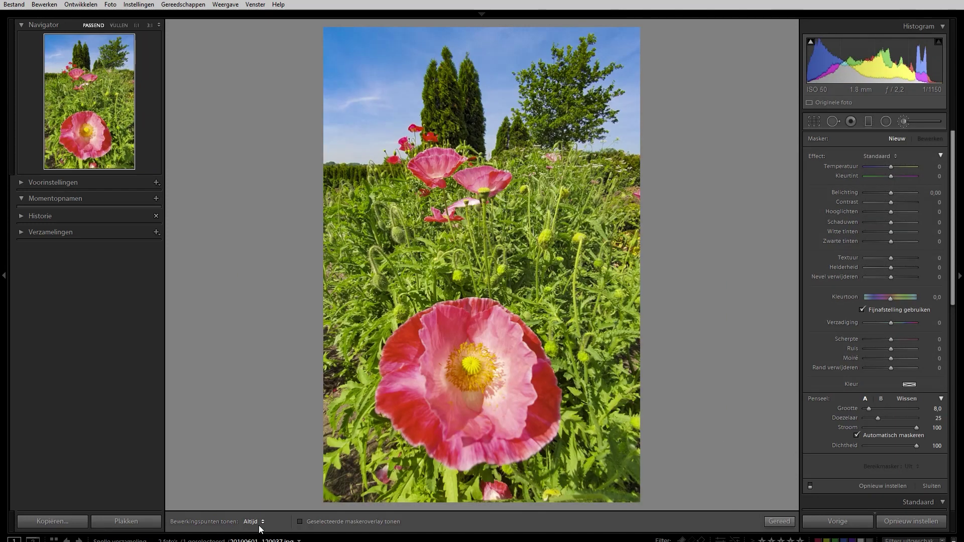
pyautogui.click(459, 385)
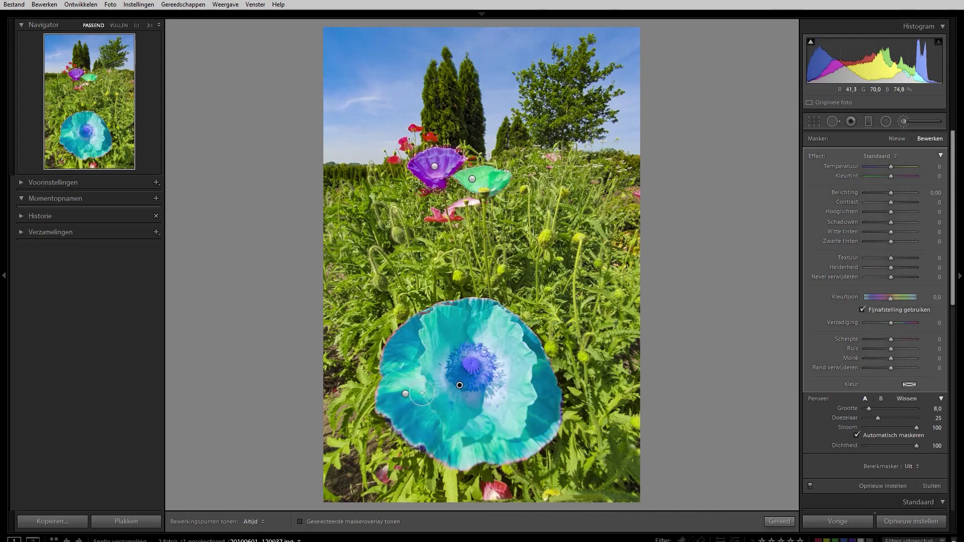
pyautogui.press('Delete')
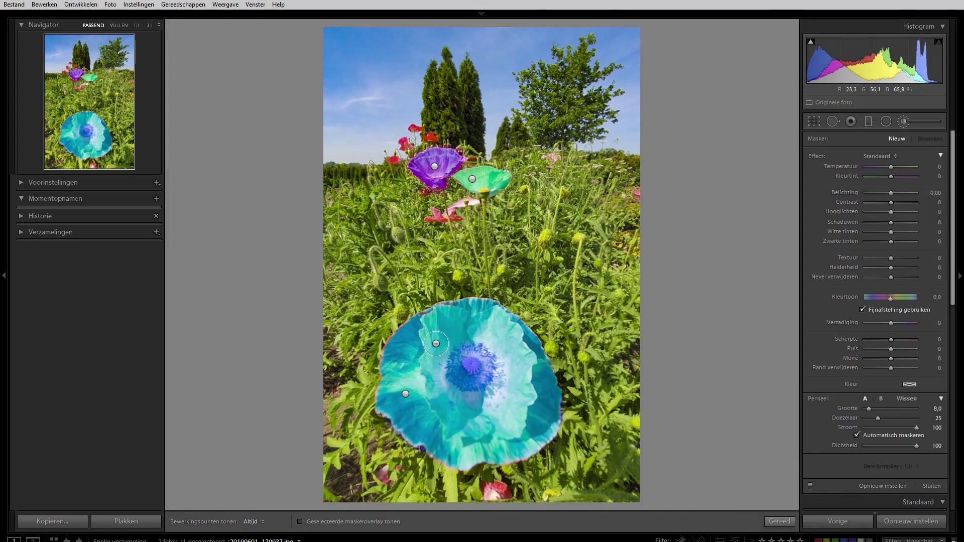
pyautogui.click(405, 395)
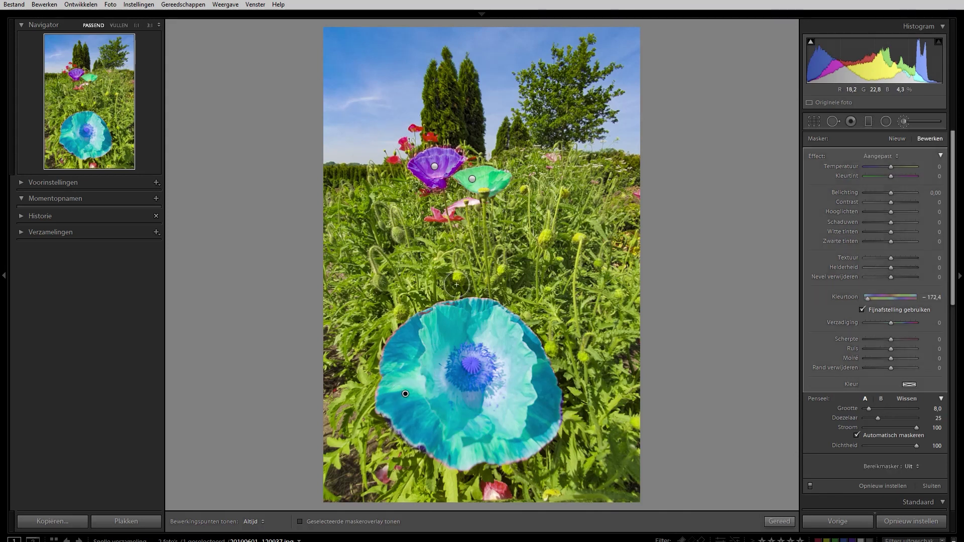
# - Toggle the brush edits off and on to compare, then select the green poppy's pin
pyautogui.click(810, 486)
pyautogui.click(809, 486)
pyautogui.click(472, 180)
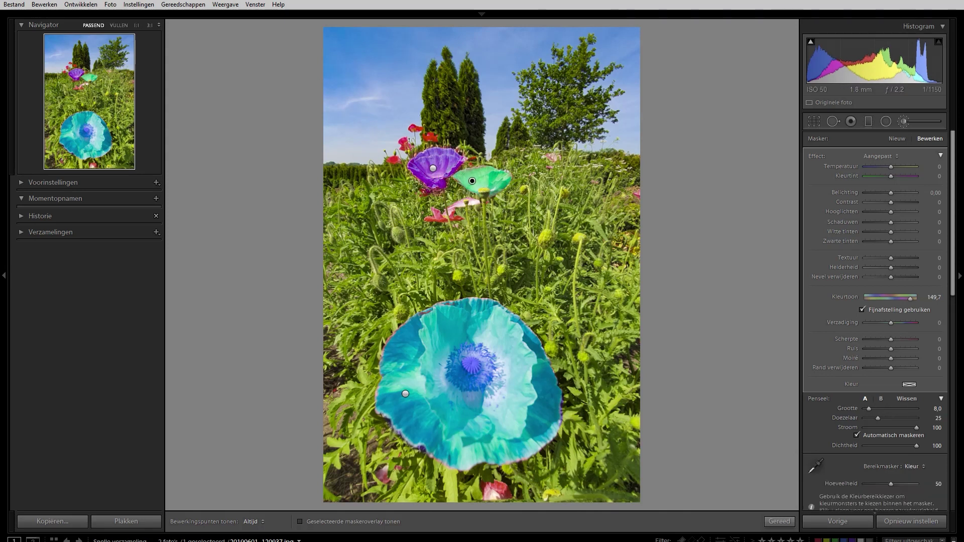